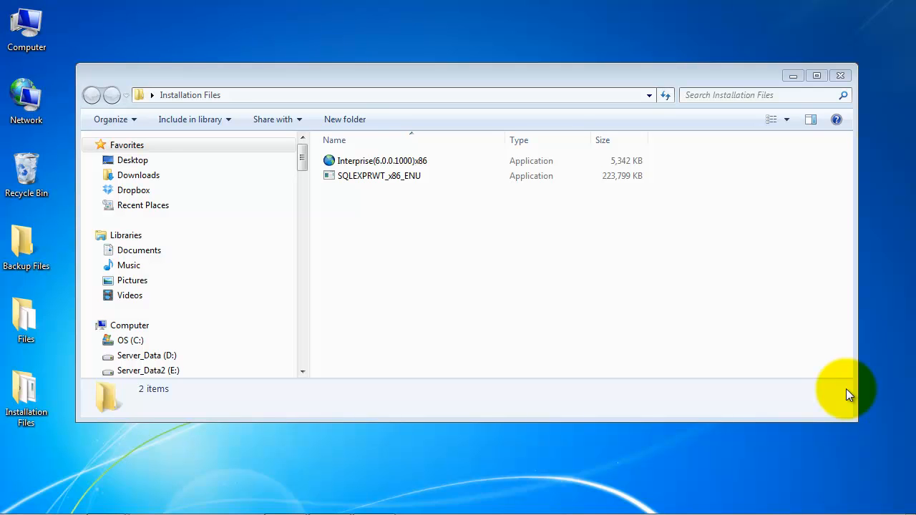
Launch the Interprise(6.0.0.1000)x86 installer and accept the terms of its license agreement.
left_click(716, 301)
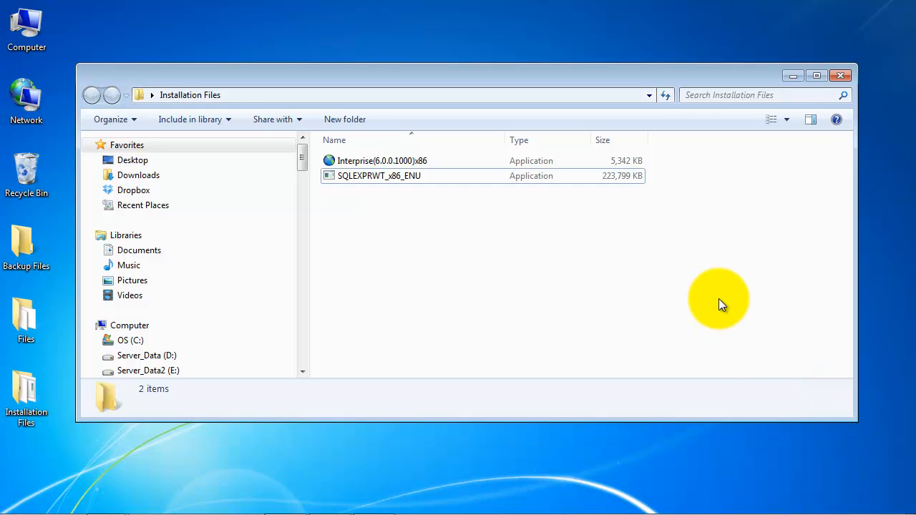
left_click(433, 164)
double_click(436, 163)
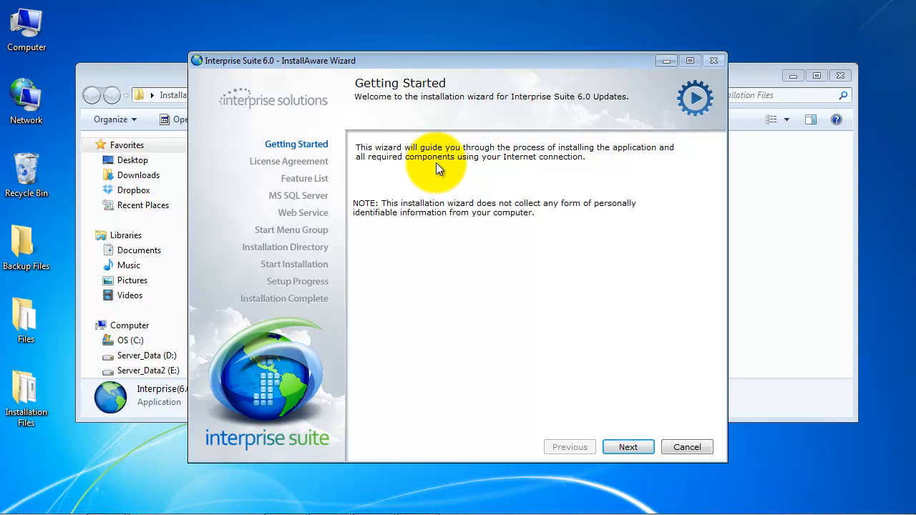
left_click(630, 446)
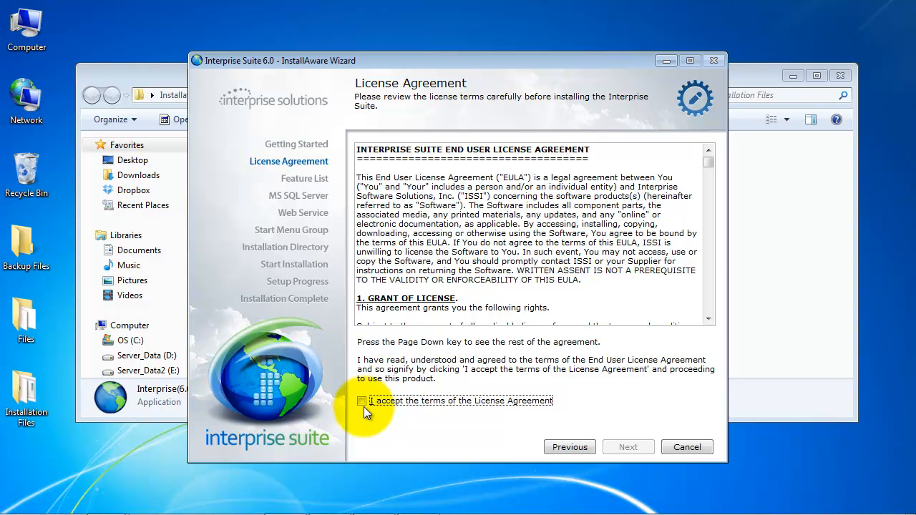
left_click(361, 403)
left_click(639, 452)
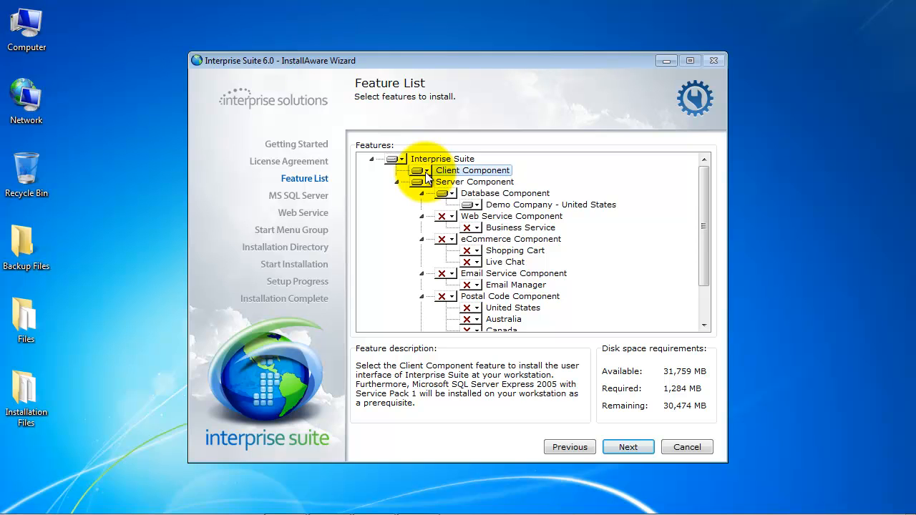
Make the Client Component unavailable and set the entire Server Component to install on the local hard drive.
left_click(426, 172)
left_click(461, 208)
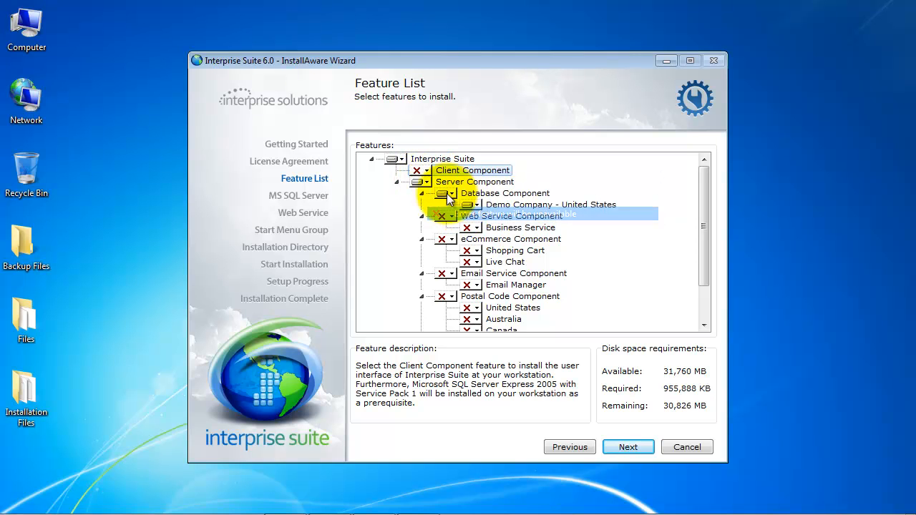
left_click(427, 183)
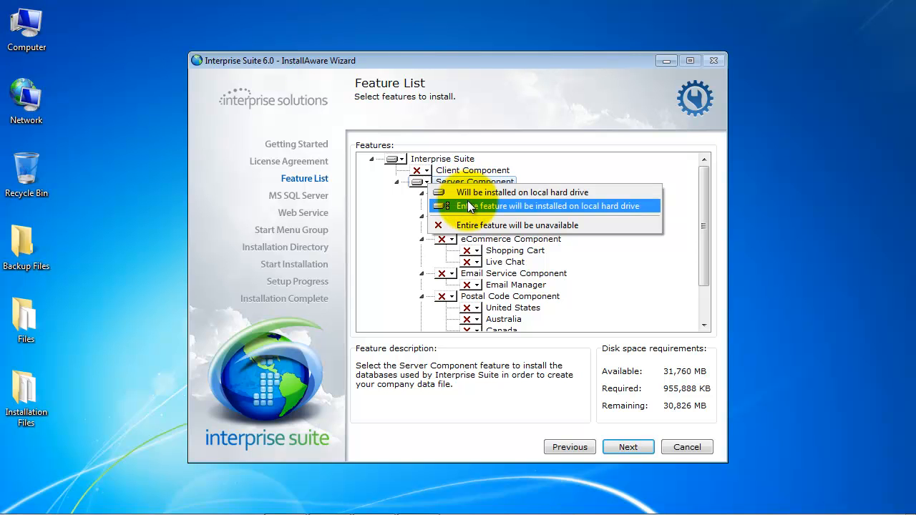
left_click(469, 205)
left_click(628, 447)
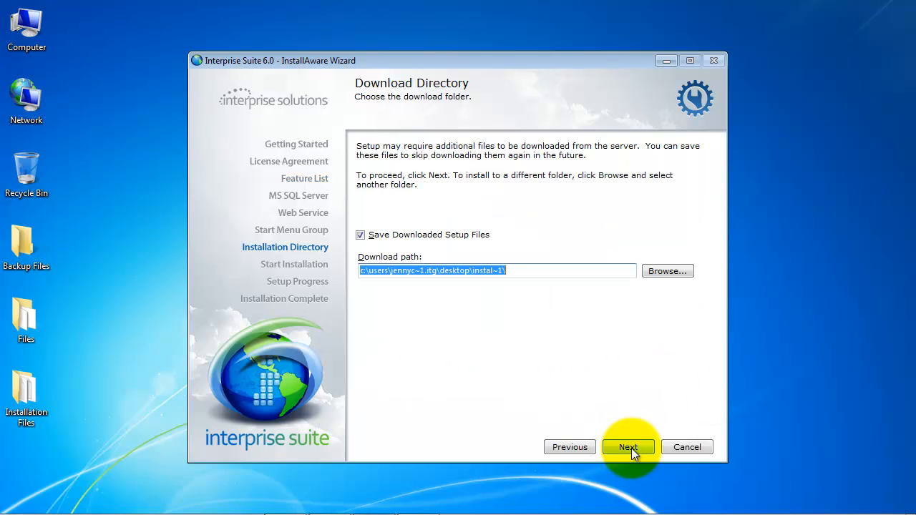
Set the download path for saved setup files to the Installation Files folder on the desktop.
left_click(672, 273)
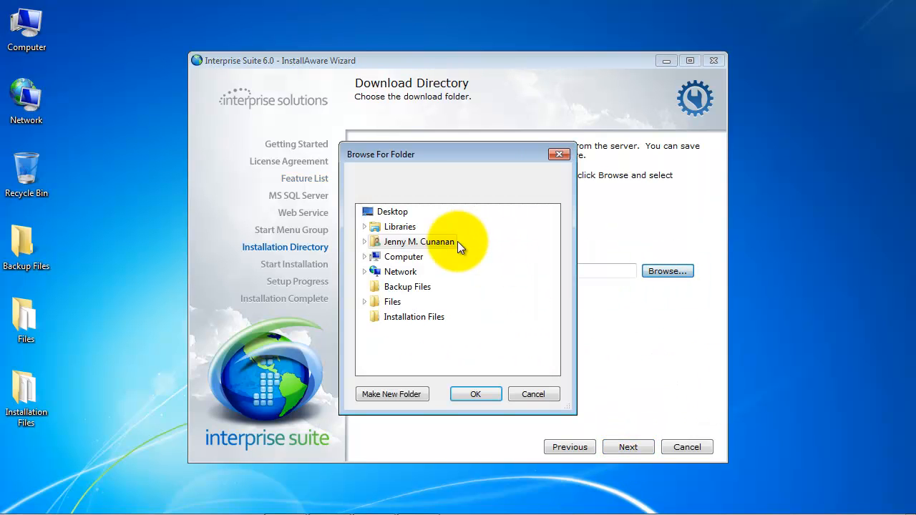
left_click(411, 319)
left_click(471, 392)
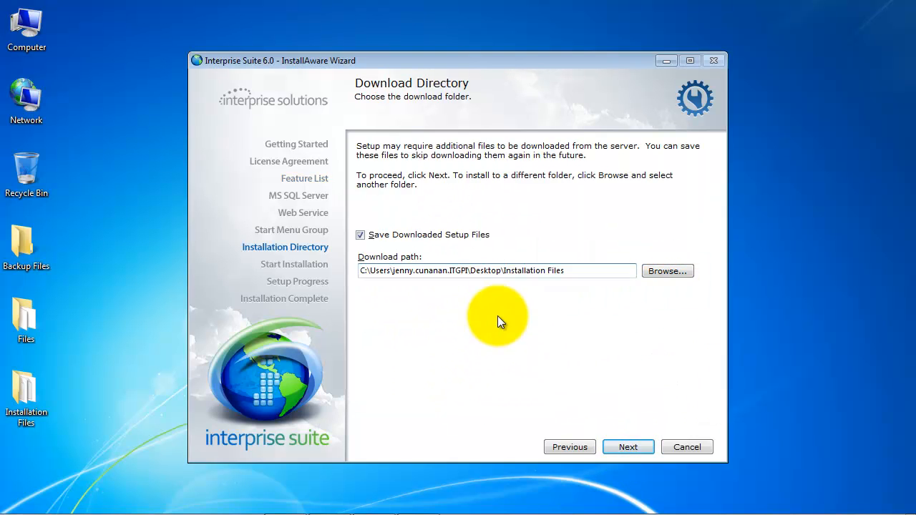
left_click(636, 449)
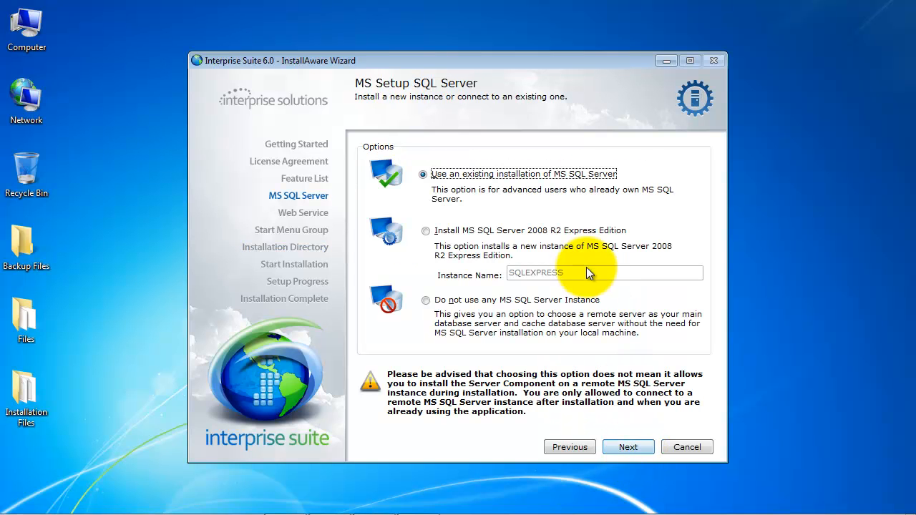
Use an existing MS SQL Server installation and select its SQLEXPRESS instance for the connection.
left_click(642, 451)
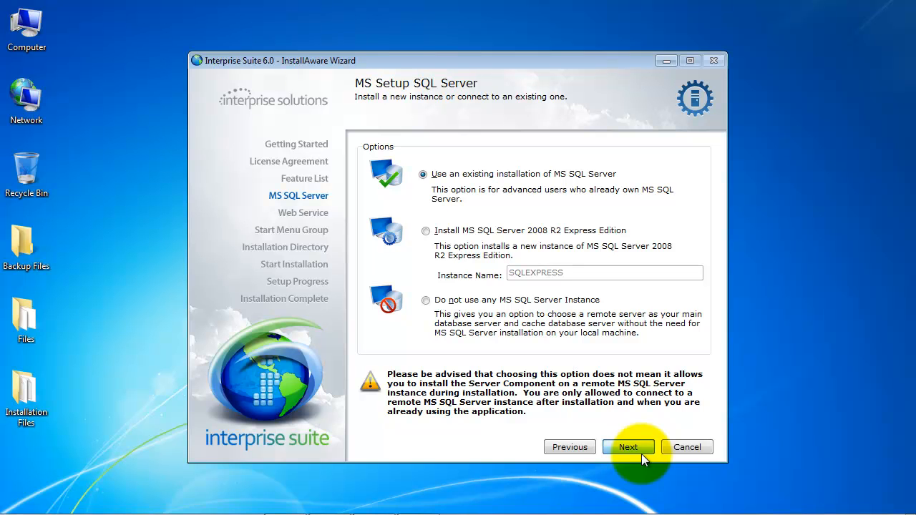
left_click(641, 454)
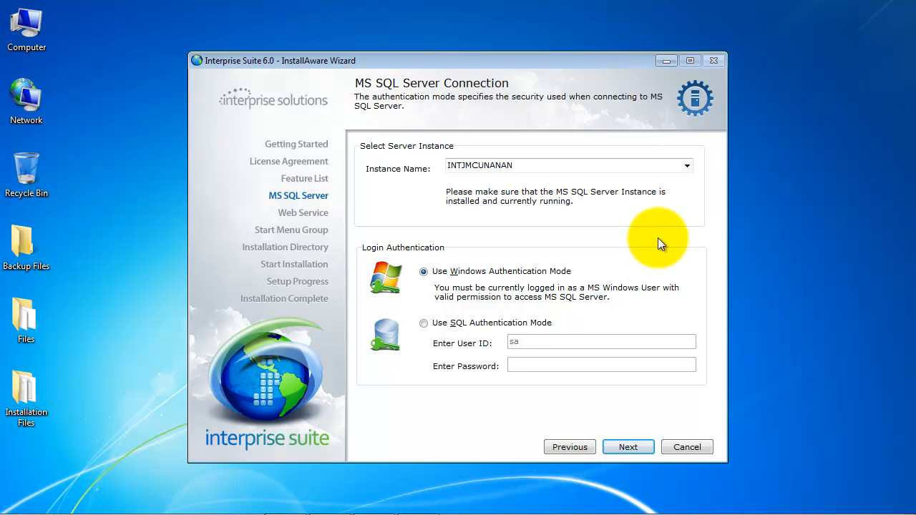
left_click(688, 167)
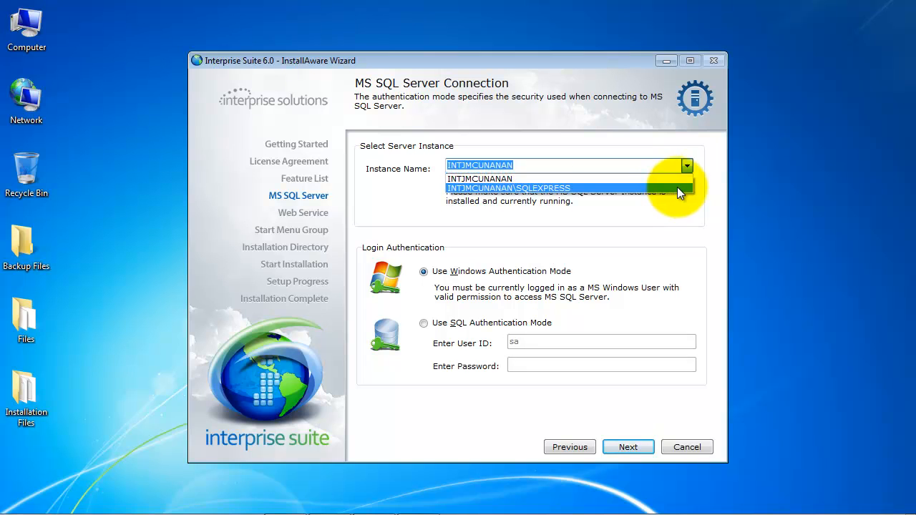
left_click(676, 192)
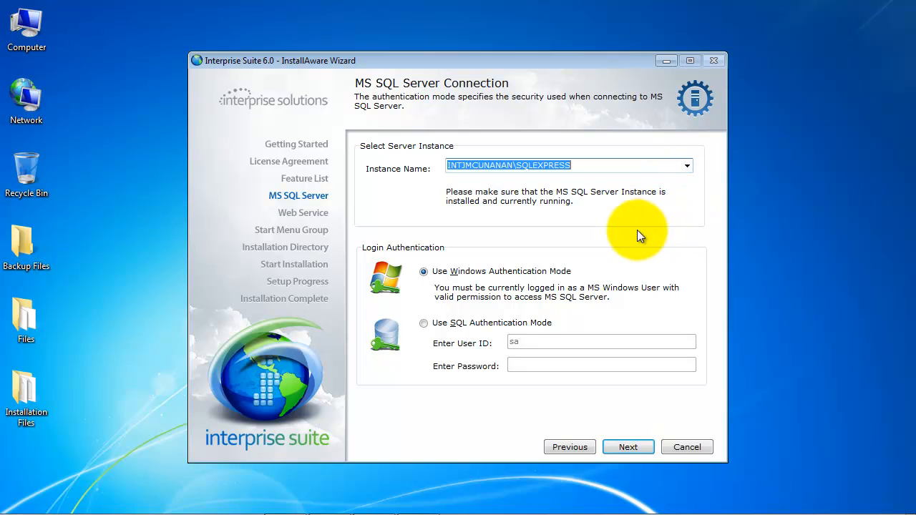
Set the login to SQL Authentication Mode with user ID sa and enter the account password.
left_click(425, 323)
key("Tab")
type("***********")
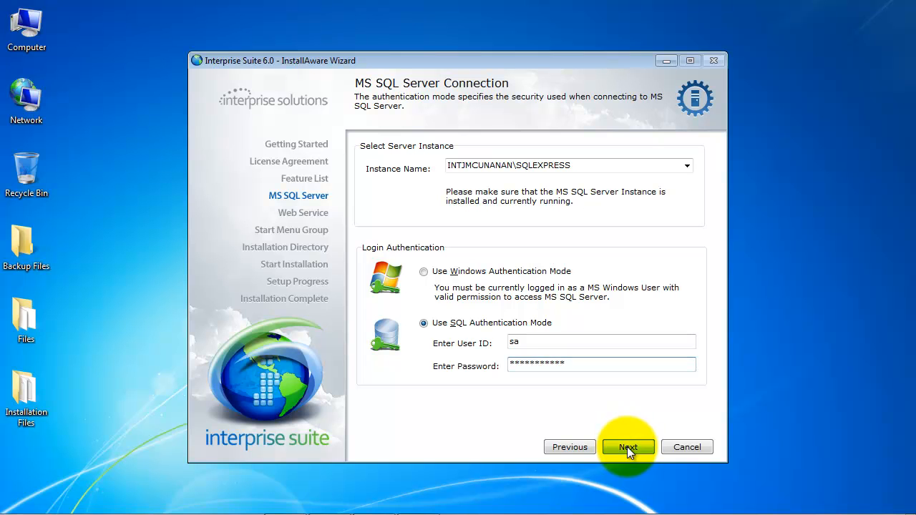
left_click(627, 447)
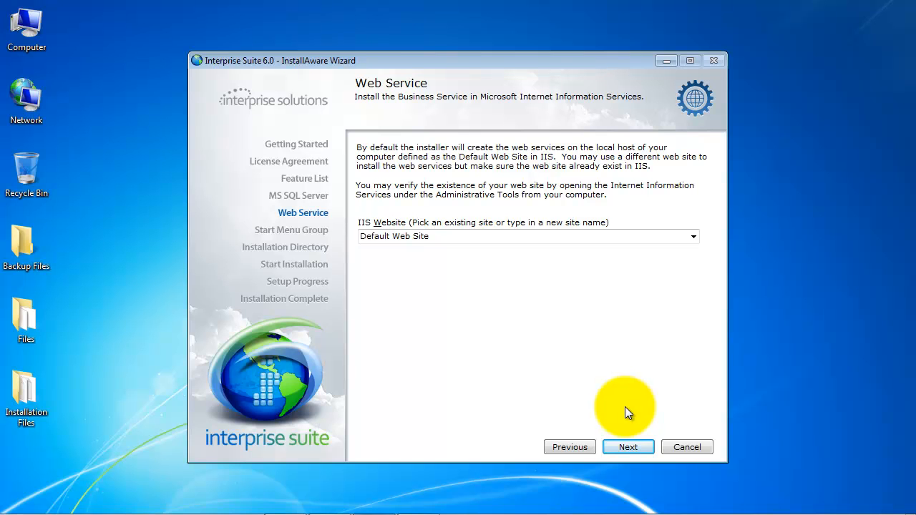
Keep Default Web Site as the IIS website for the web services.
left_click(695, 237)
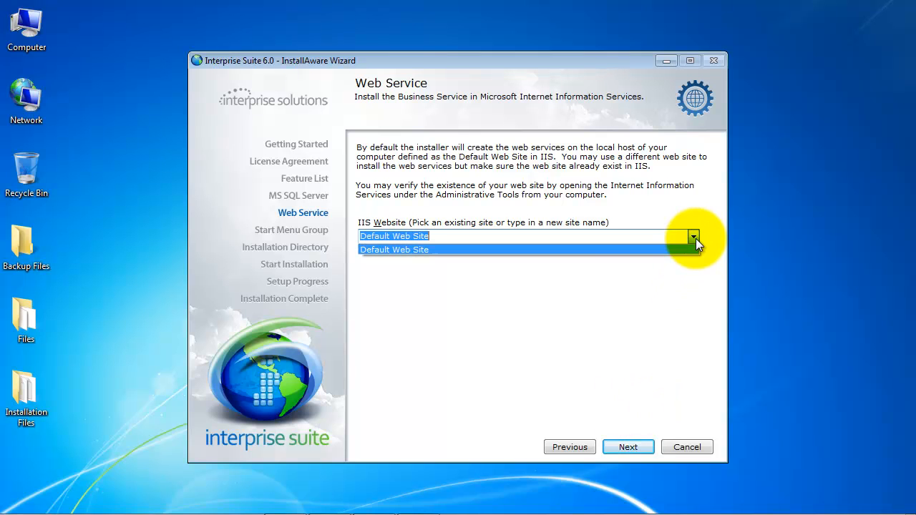
left_click(609, 287)
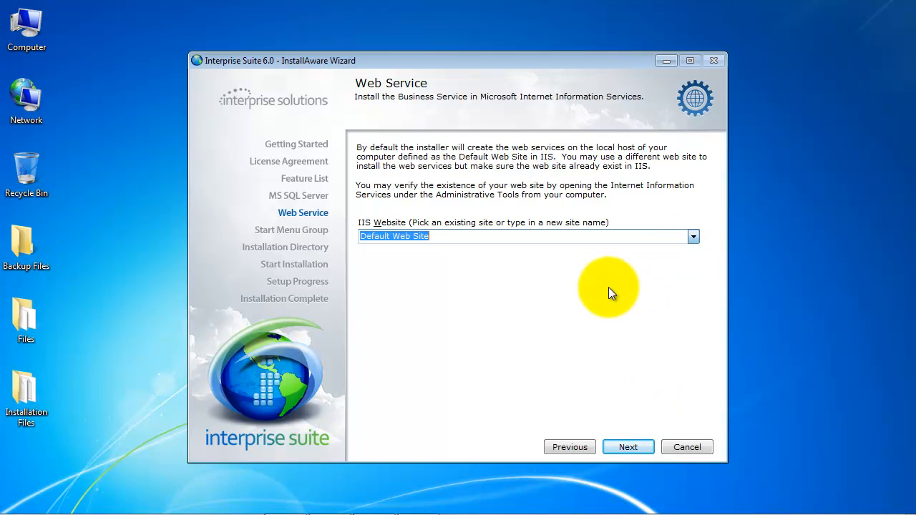
left_click(649, 448)
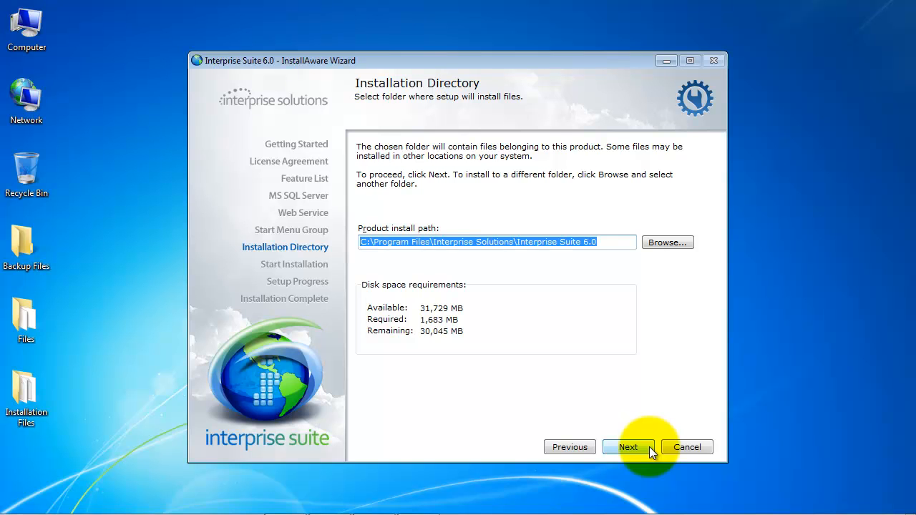
Install with the default product path and Start Menu group for all users, and finish the setup wizard.
left_click(650, 447)
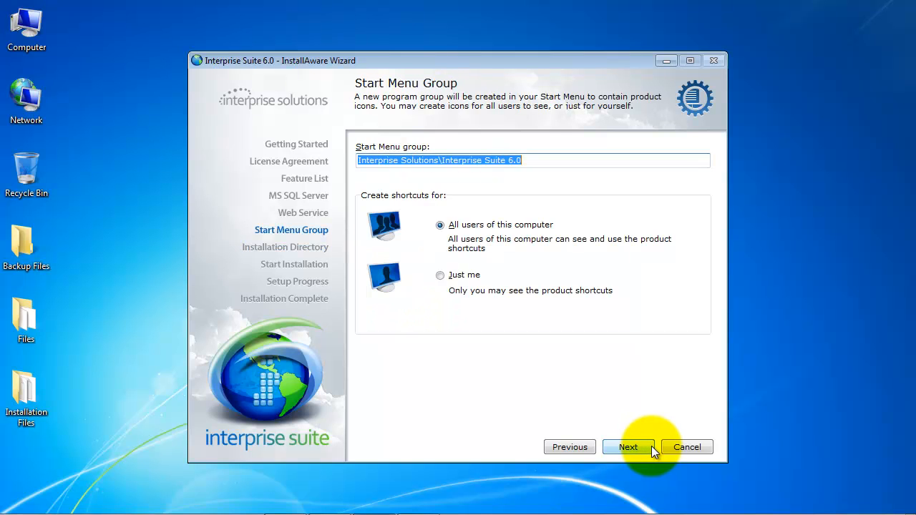
left_click(652, 446)
left_click(646, 447)
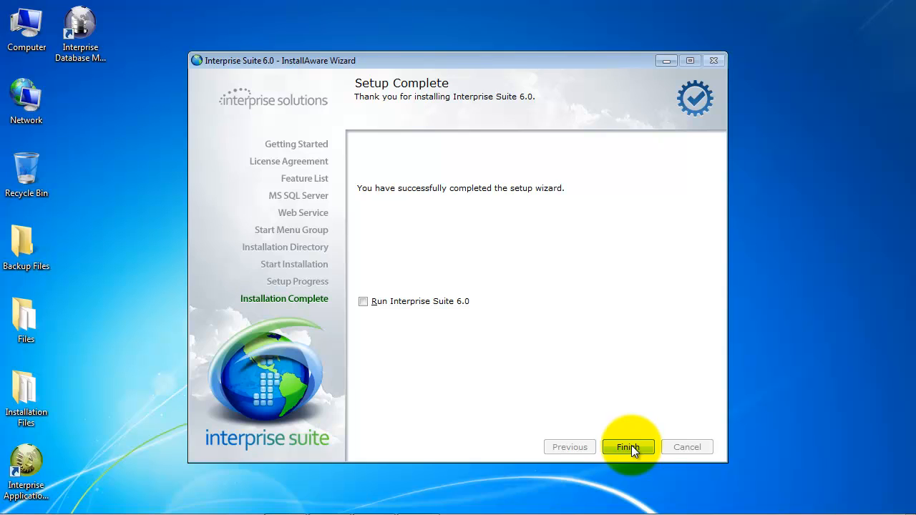
left_click(629, 447)
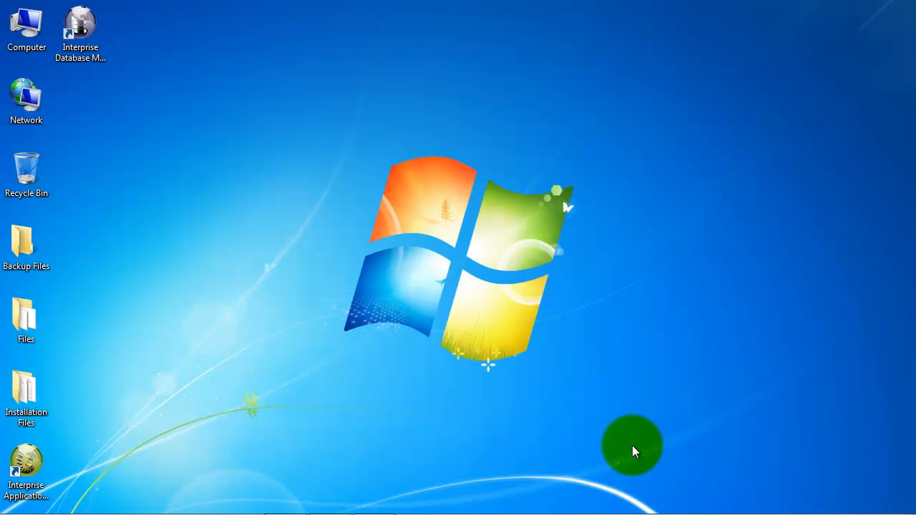